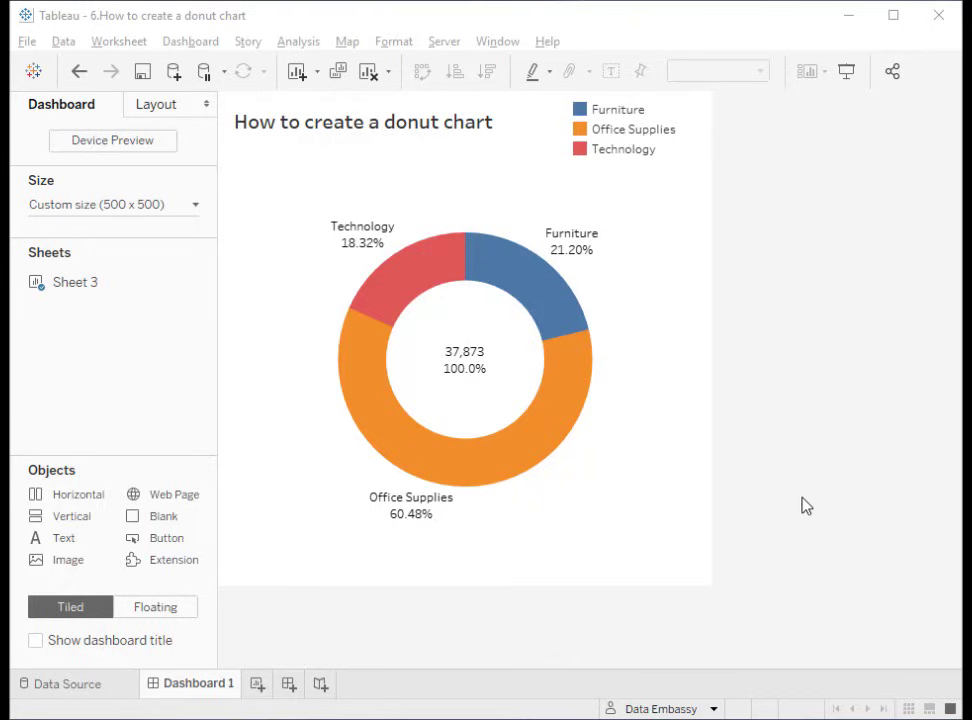
- On a new sheet, build a pie of SUM(Quantity) with slices coloured by Category
left_click(257, 686)
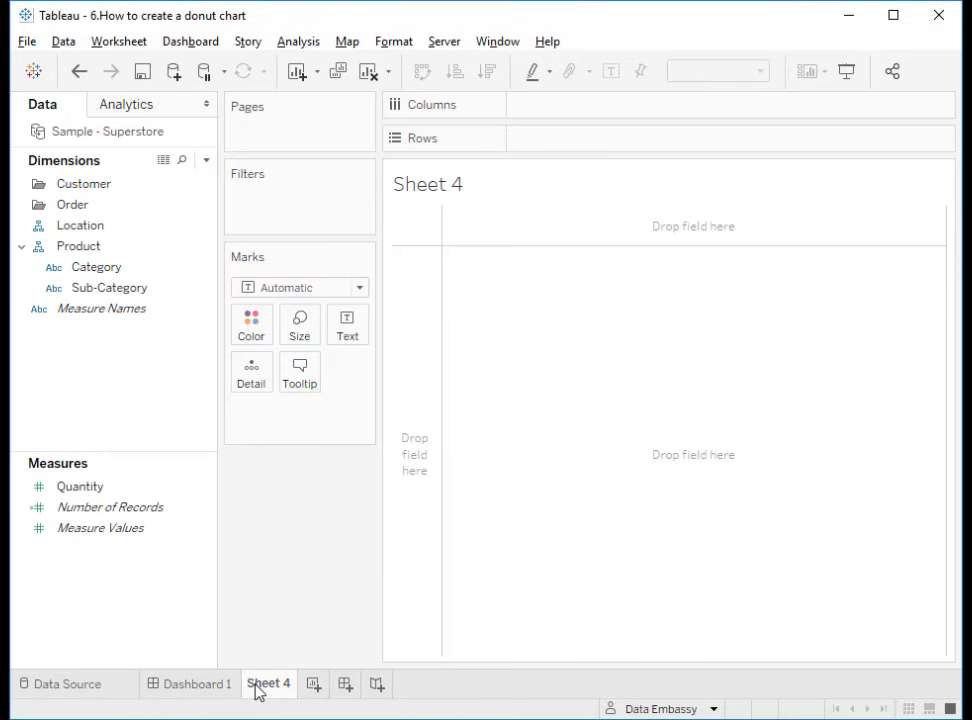
left_click(118, 268)
left_click_drag(118, 269, 256, 338)
left_click(300, 288)
left_click(270, 495)
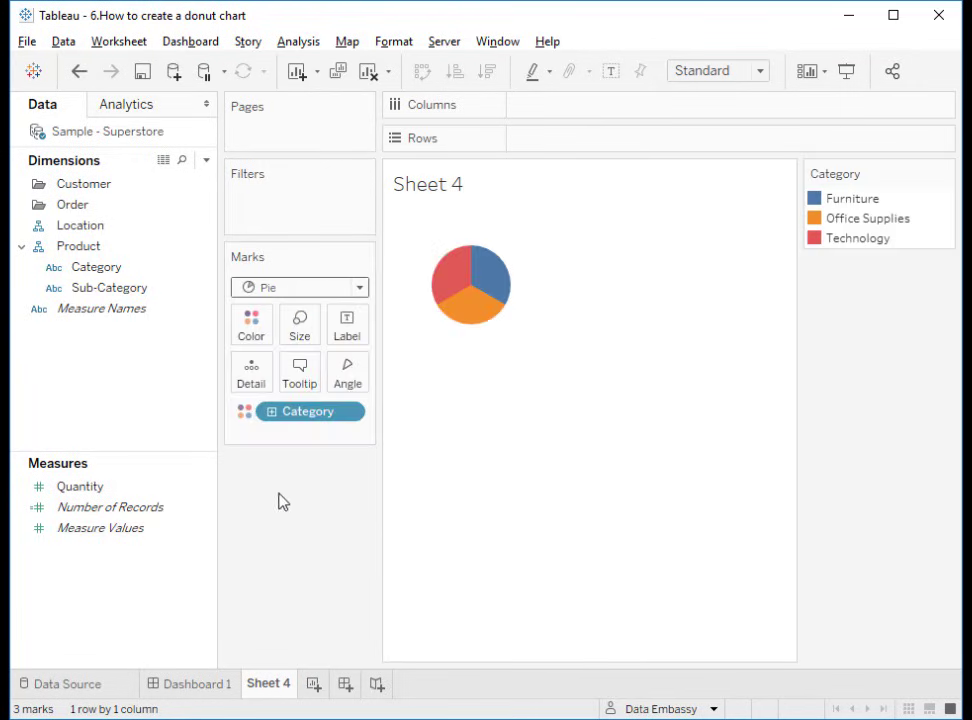
left_click(106, 489)
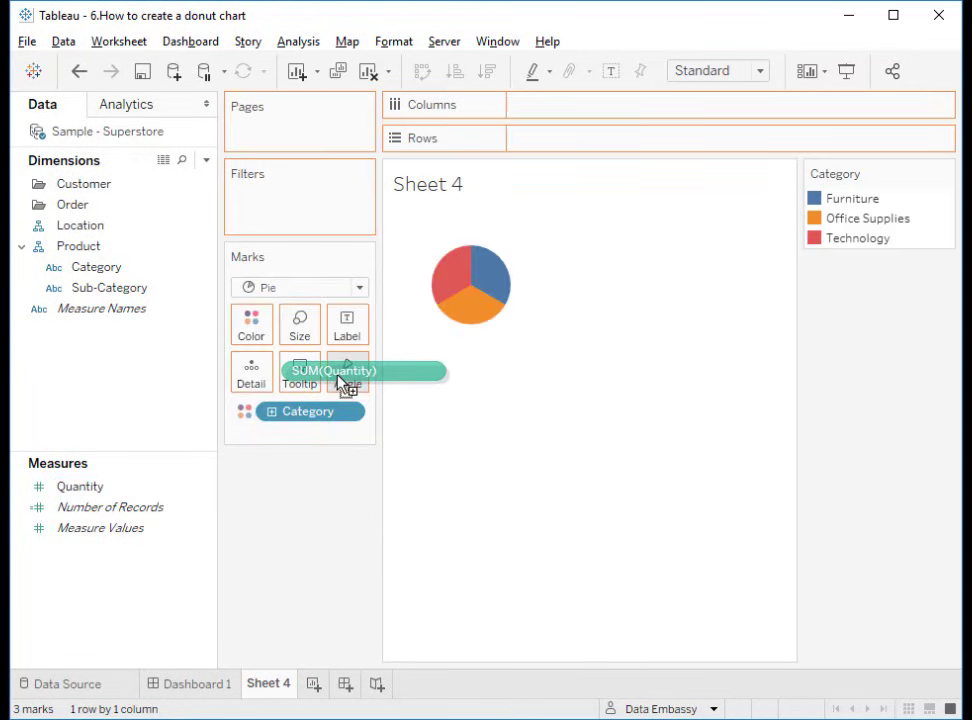
left_click_drag(106, 492, 346, 382)
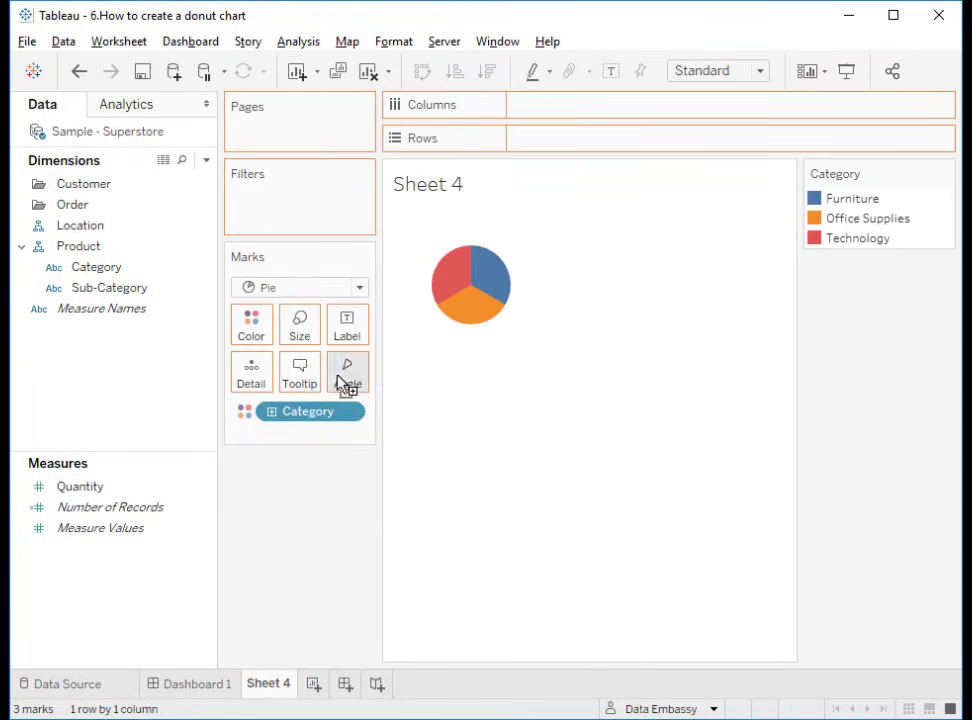
- Fit the pie to Entire View and hide the Sheet 4 title
left_click(714, 71)
left_click(712, 152)
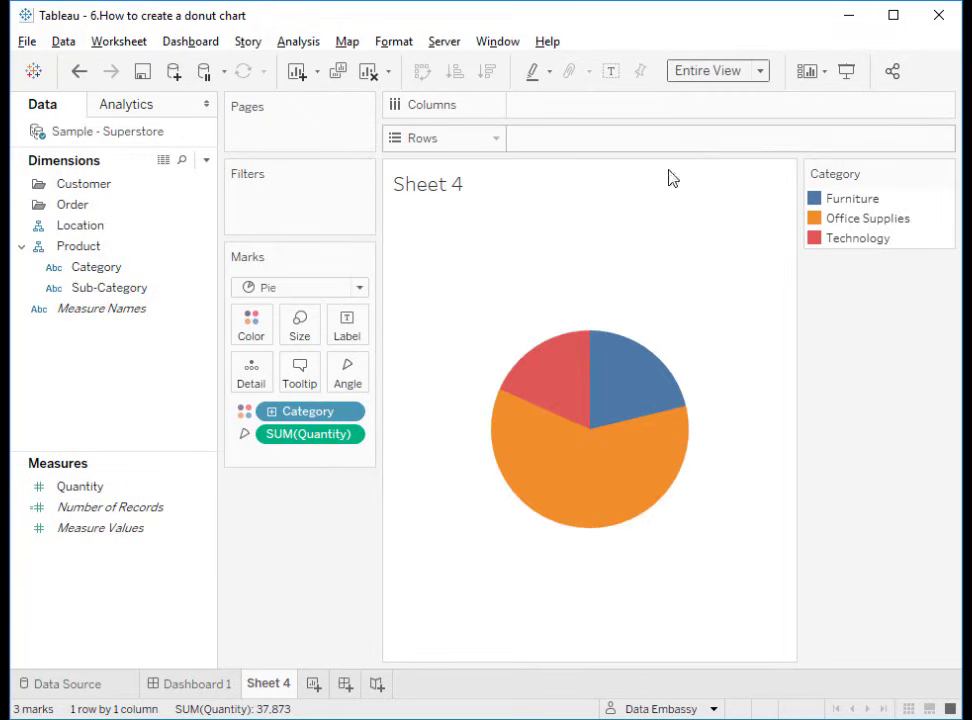
right_click(483, 188)
left_click(530, 239)
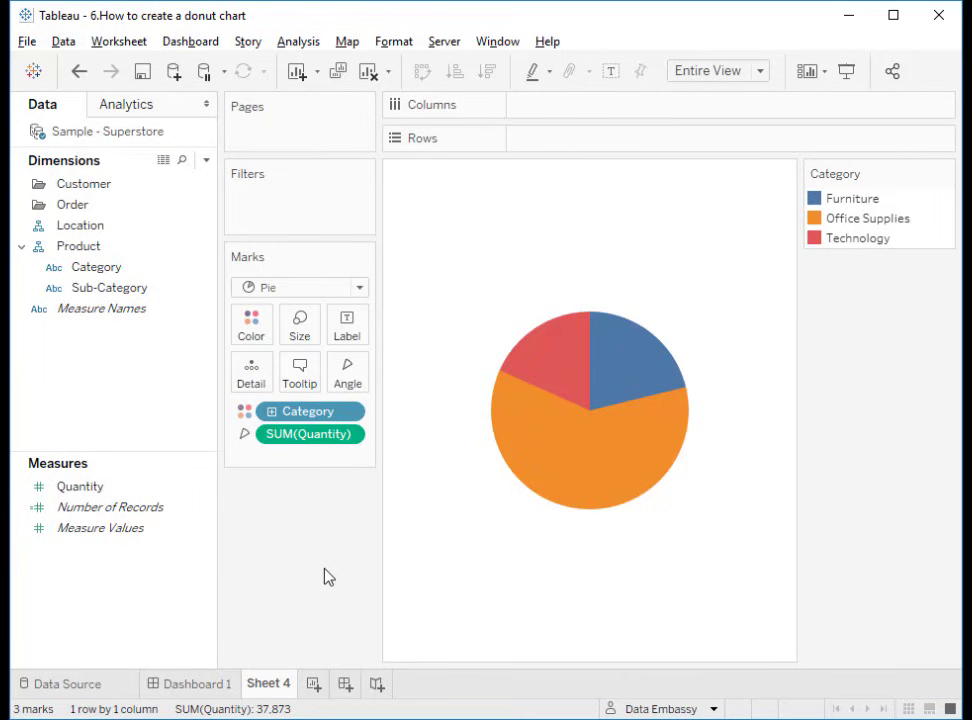
- Place AVG(Number of Records) on Rows twice to stack two identical Category pies
left_click(118, 507)
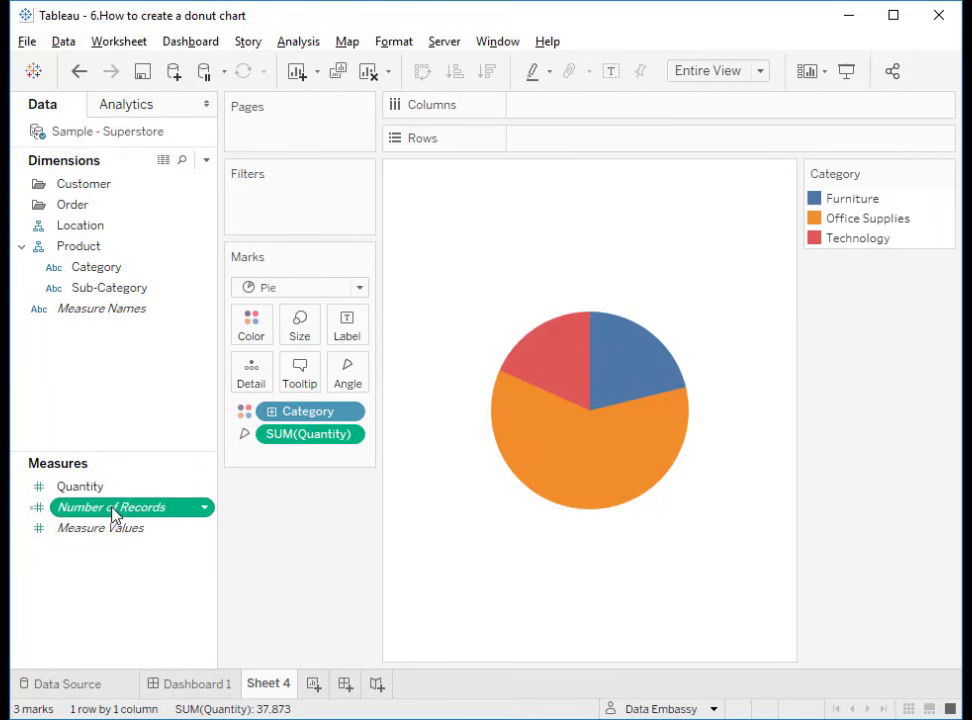
left_click_drag(112, 510, 573, 145)
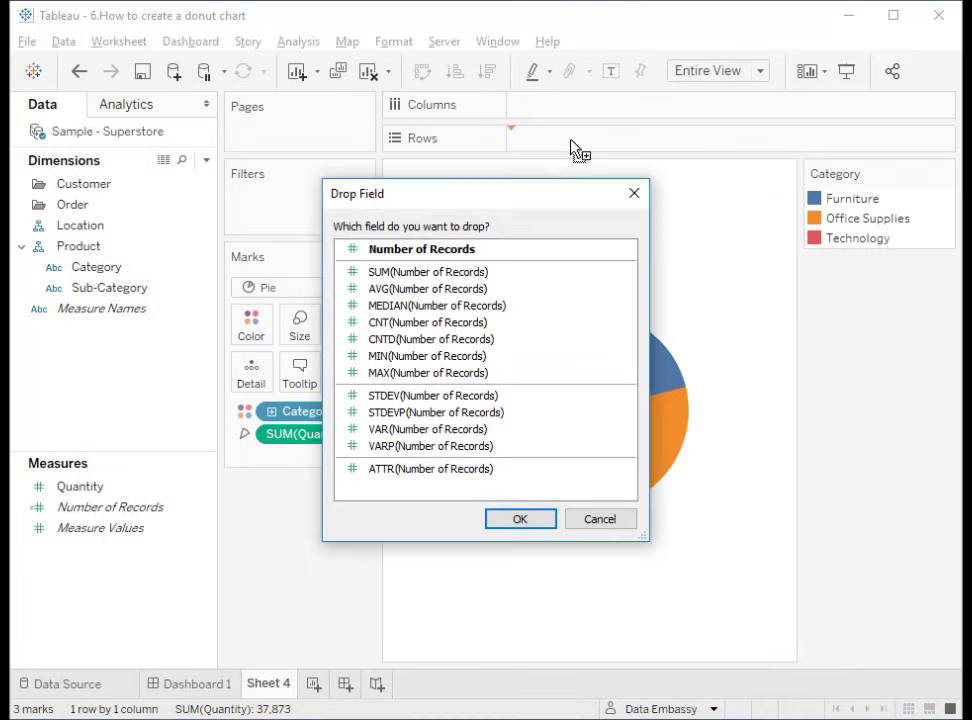
double_click(415, 290)
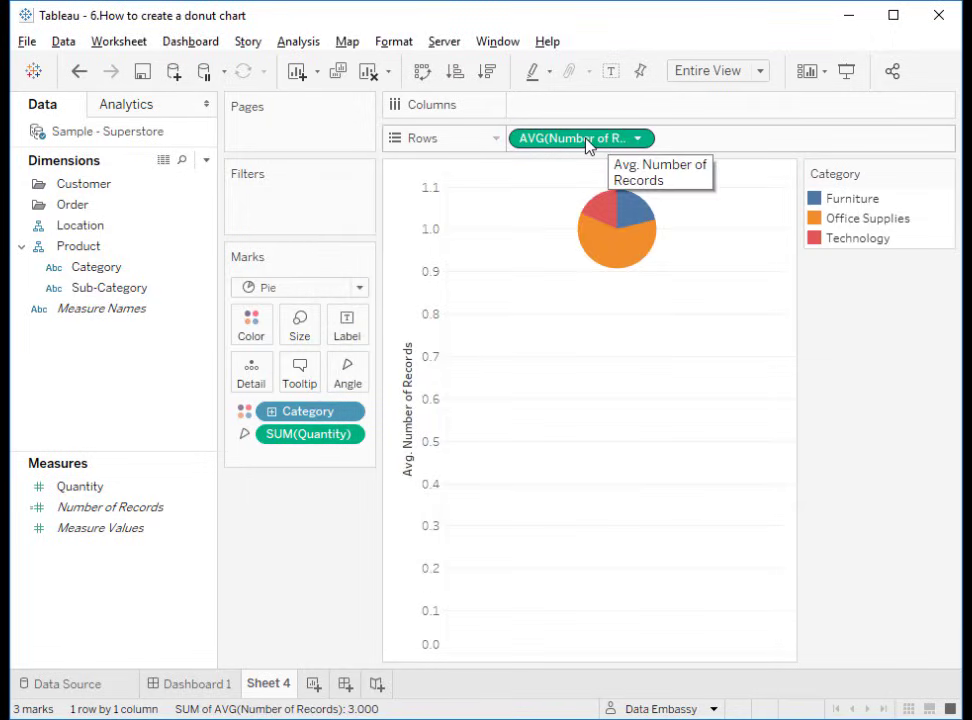
left_click_drag(587, 146, 748, 143)
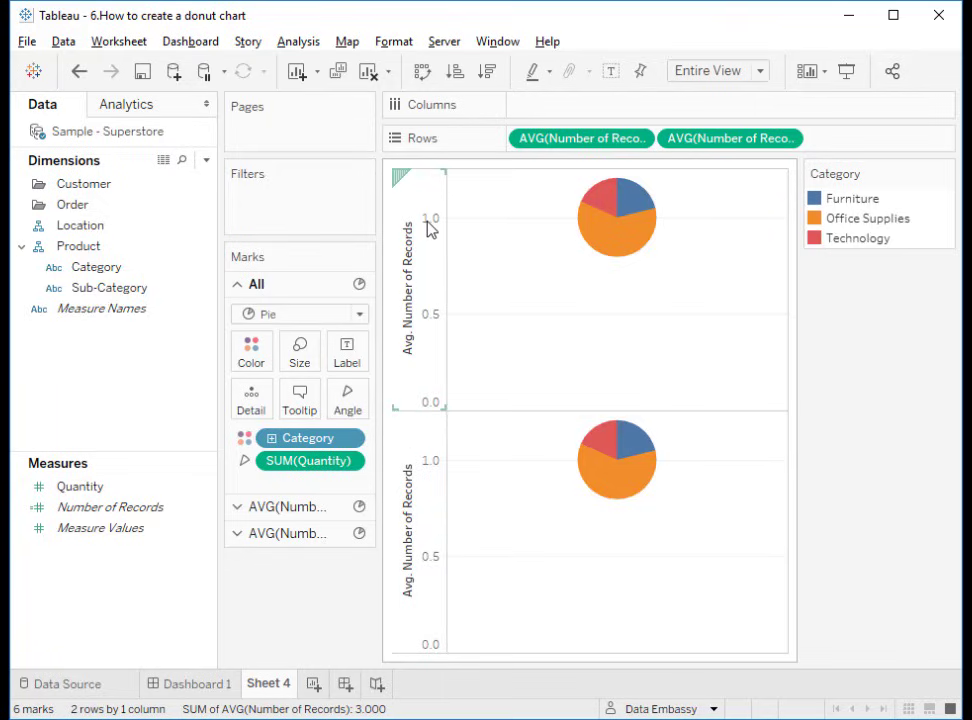
- Turn off Include zero on both Number of Records axes so each pie centres at 1
double_click(431, 286)
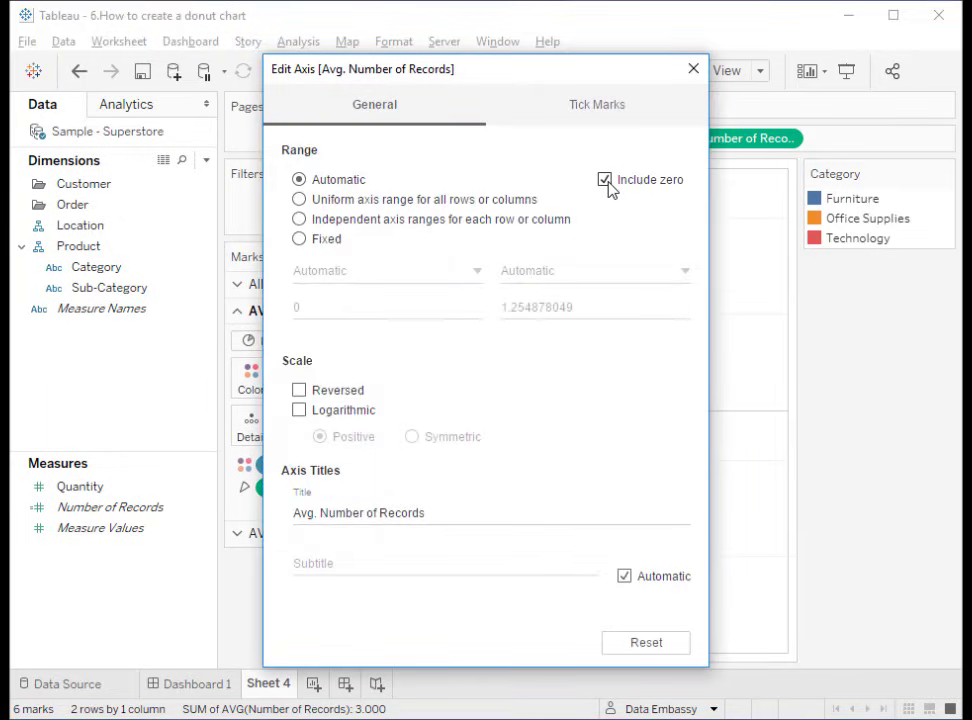
left_click(606, 181)
left_click(693, 68)
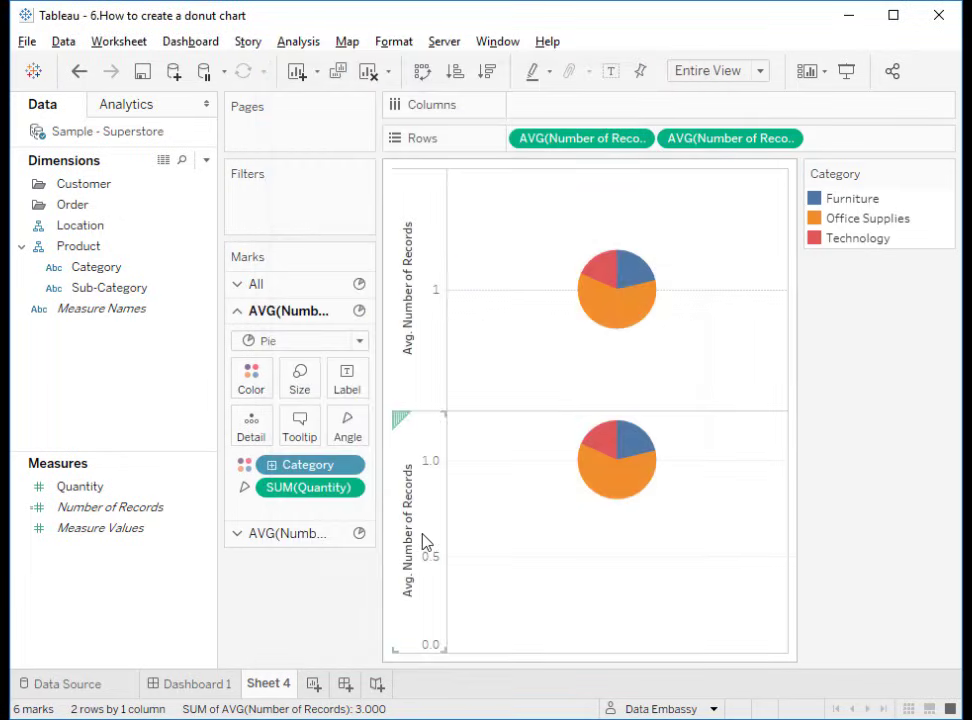
double_click(425, 540)
left_click(606, 181)
left_click(693, 68)
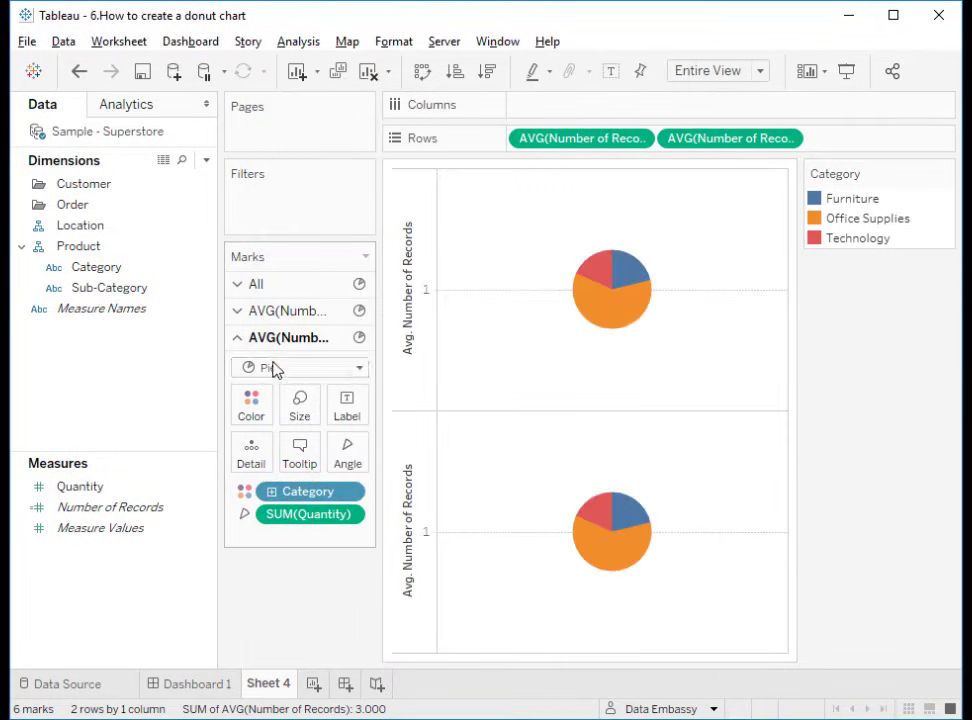
- Increase the upper pie's mark size until it fills most of its pane
left_click(288, 312)
left_click(301, 391)
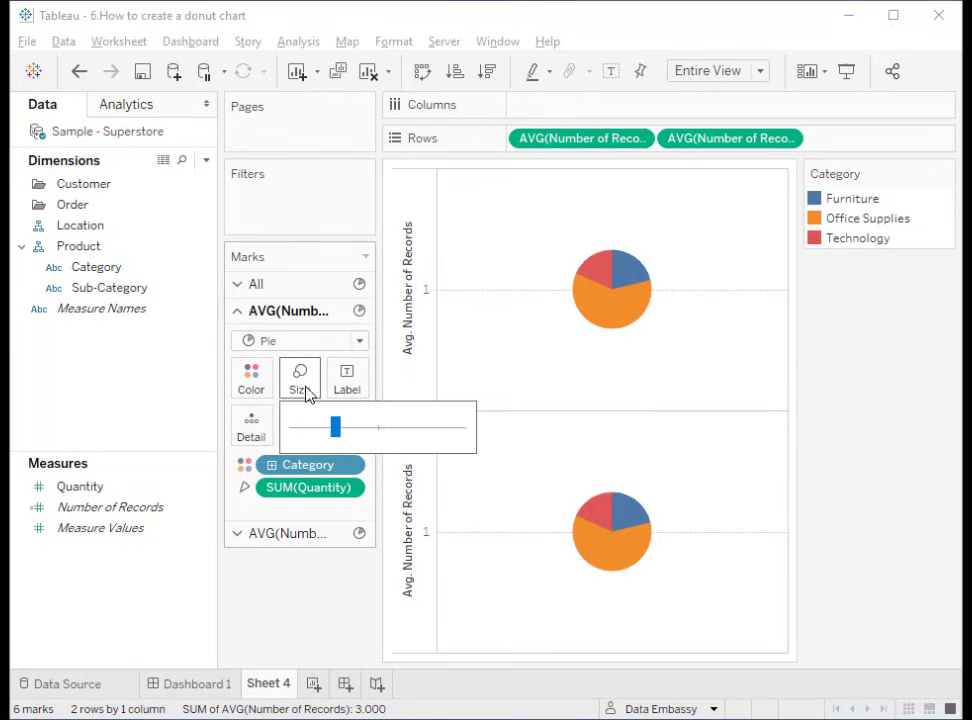
left_click_drag(336, 428, 392, 428)
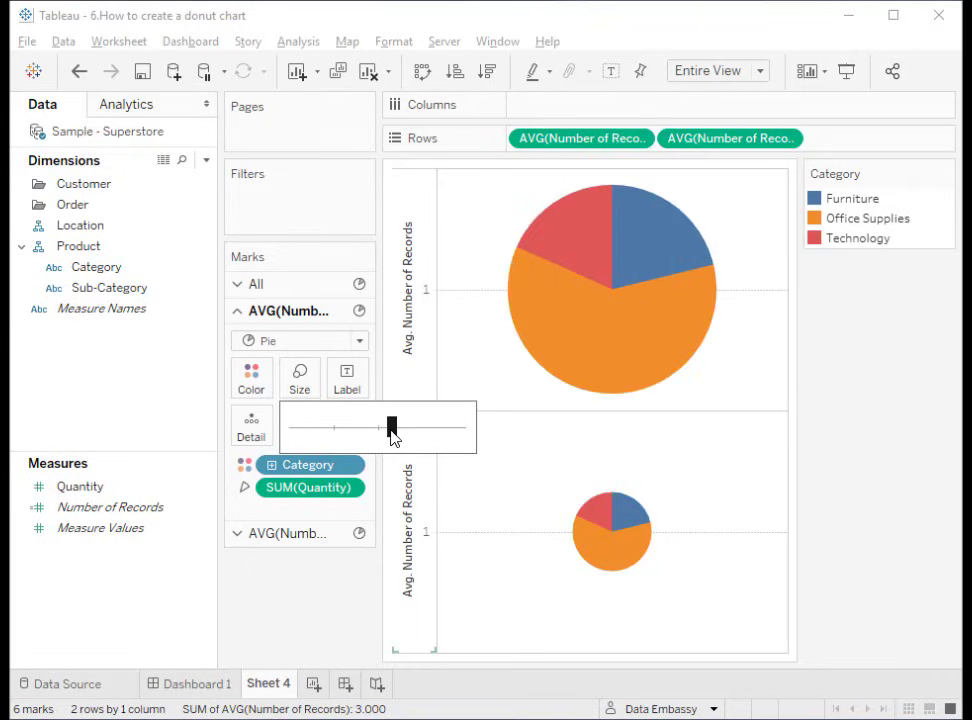
left_click_drag(396, 443, 409, 442)
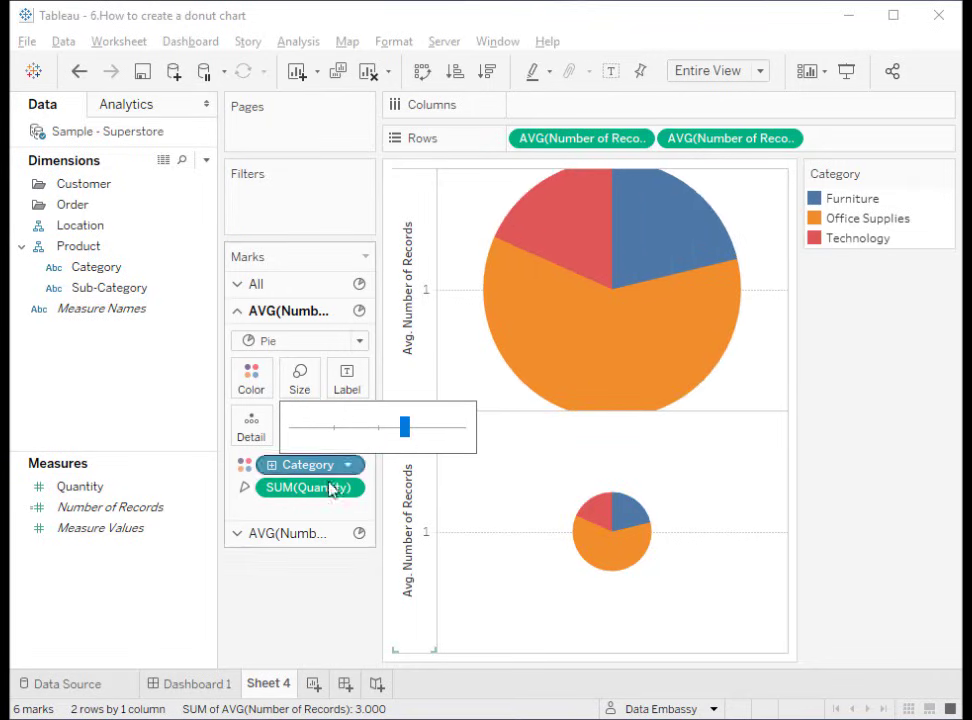
left_click(297, 580)
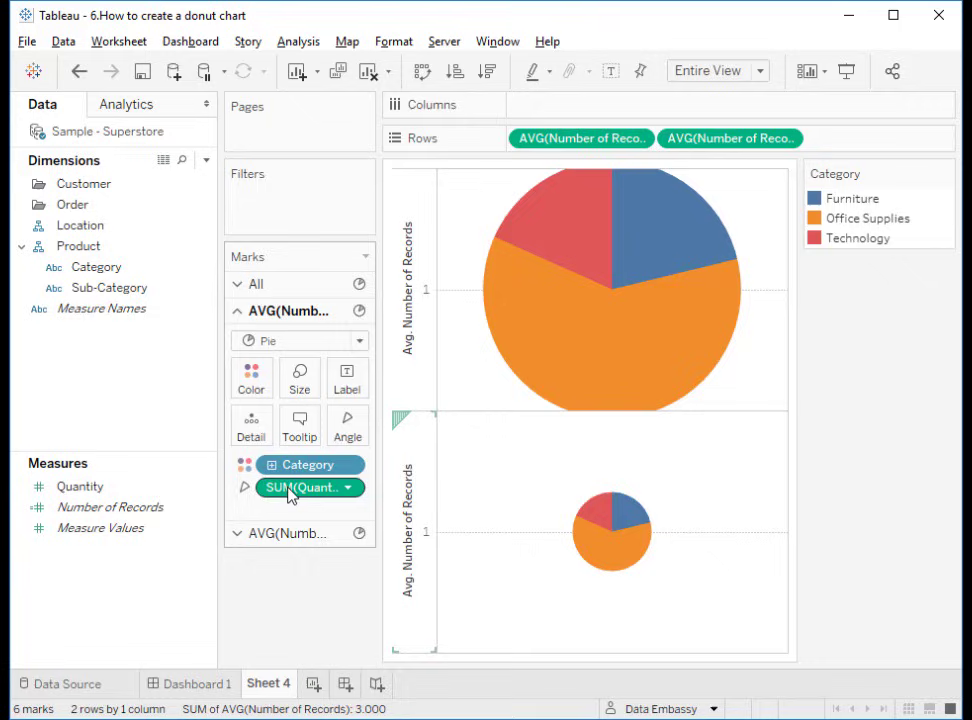
- Drop Category from the lower pie and label it with the total quantity 37,873
left_click(282, 542)
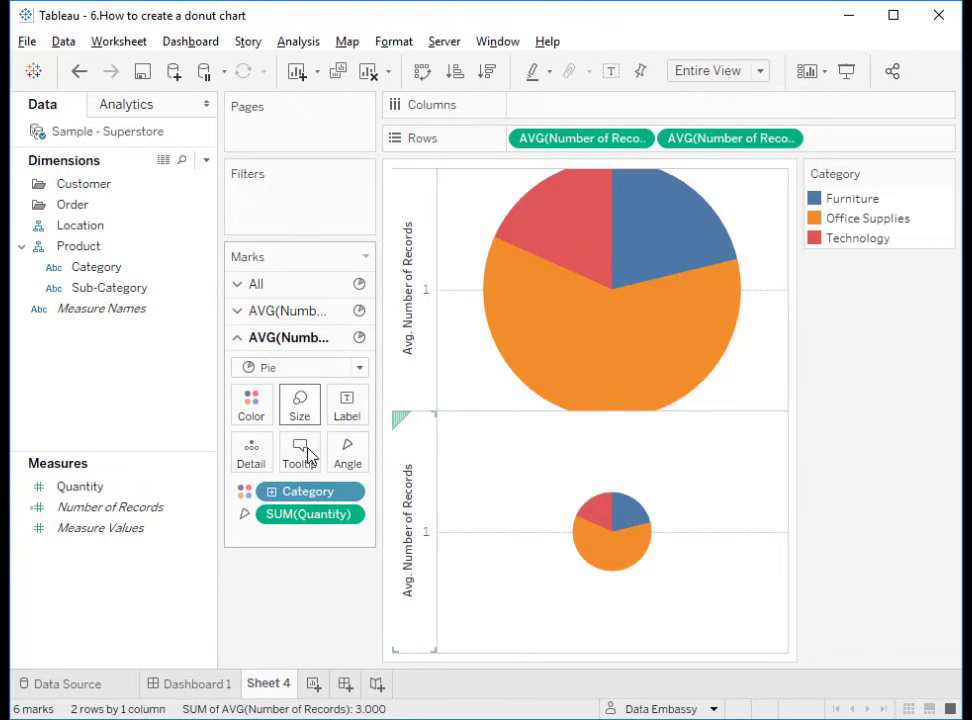
mouse_move(300, 491)
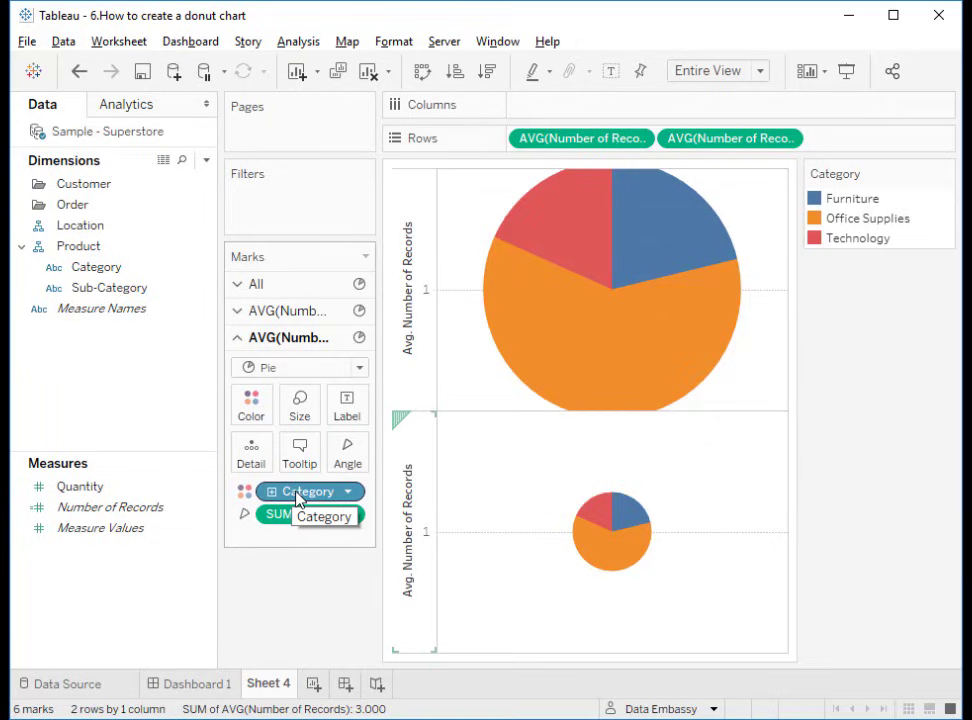
left_click_drag(297, 499, 284, 599)
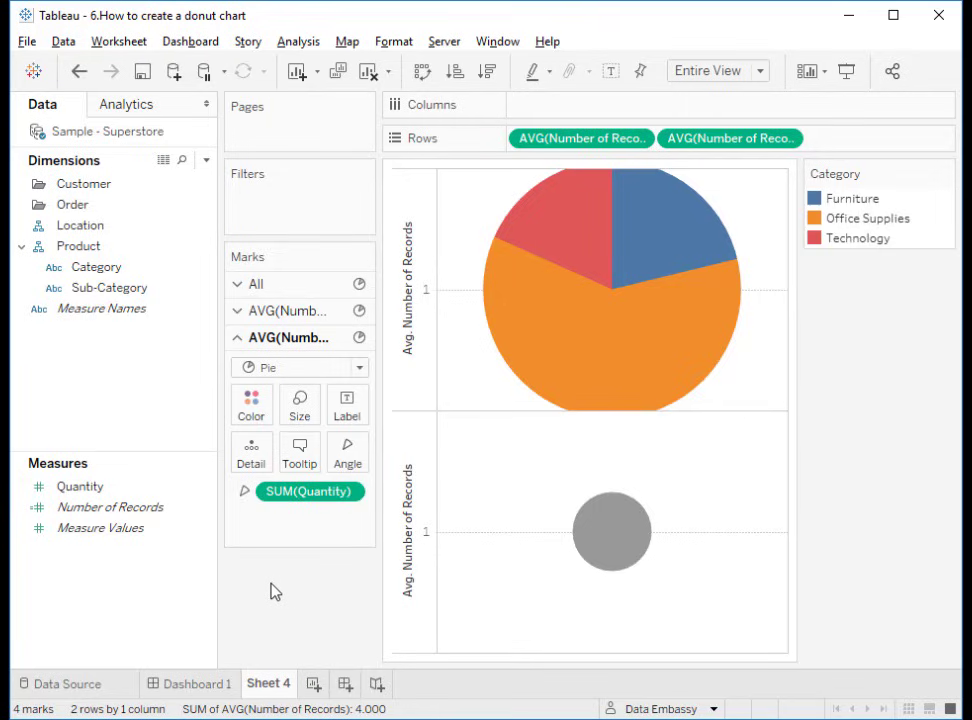
mouse_move(243, 513)
left_click(245, 493)
left_click(258, 538)
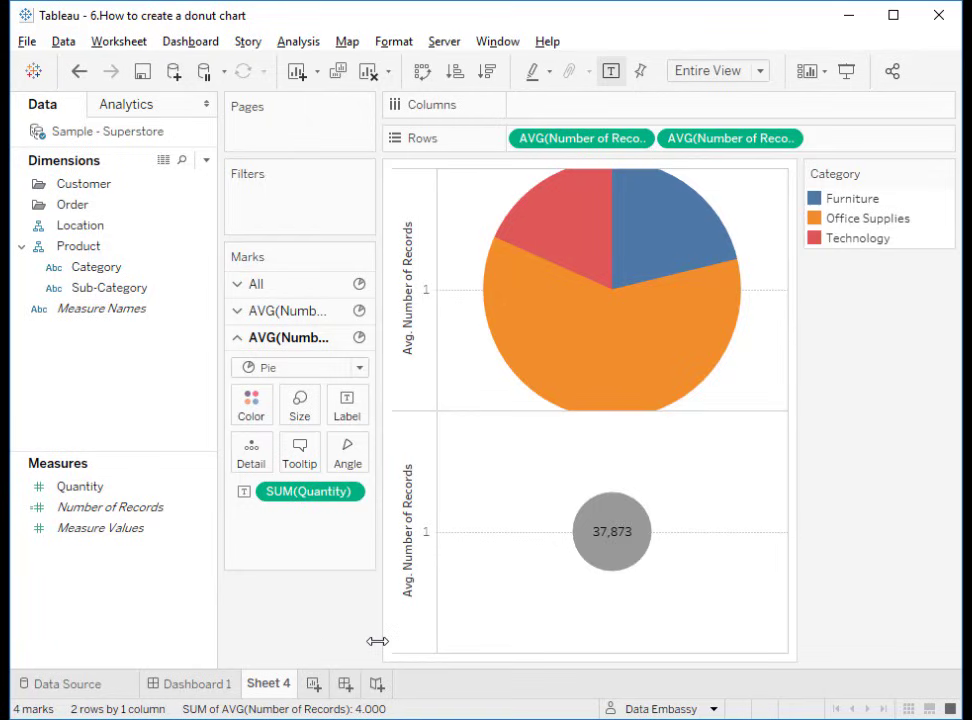
- Overlay the two pies on a dual axis, synchronise the axes and hide the axis header
right_click(420, 524)
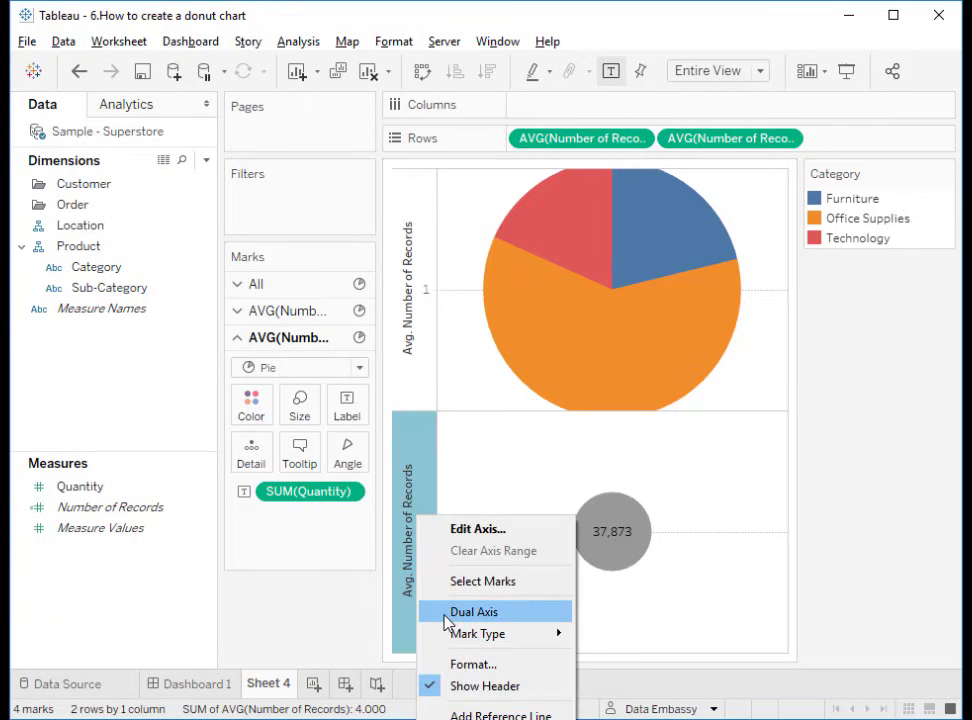
left_click(447, 622)
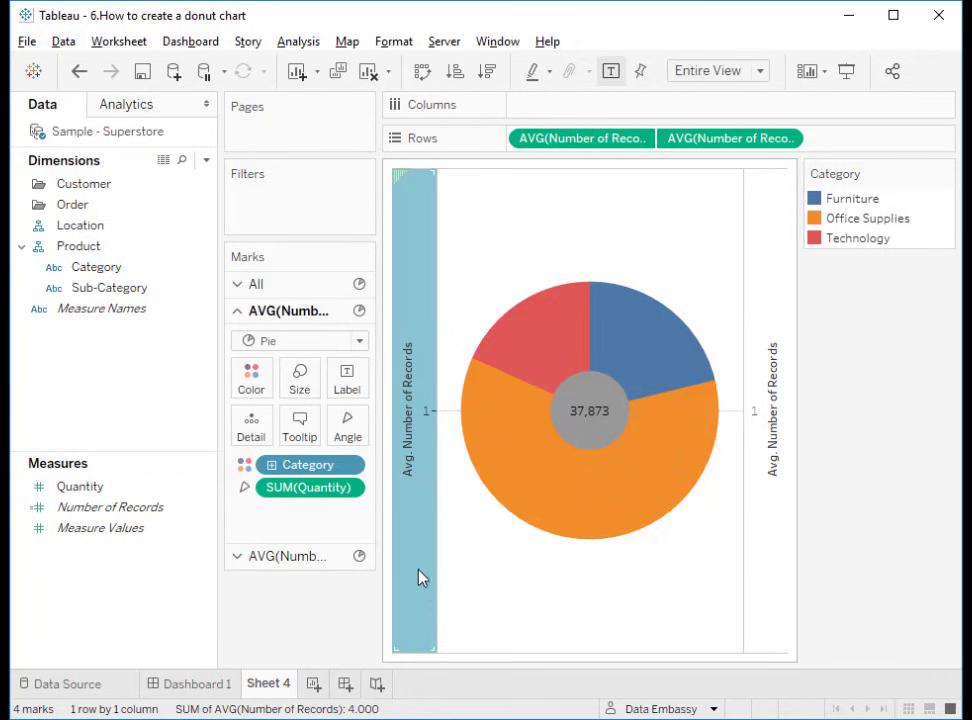
right_click(757, 490)
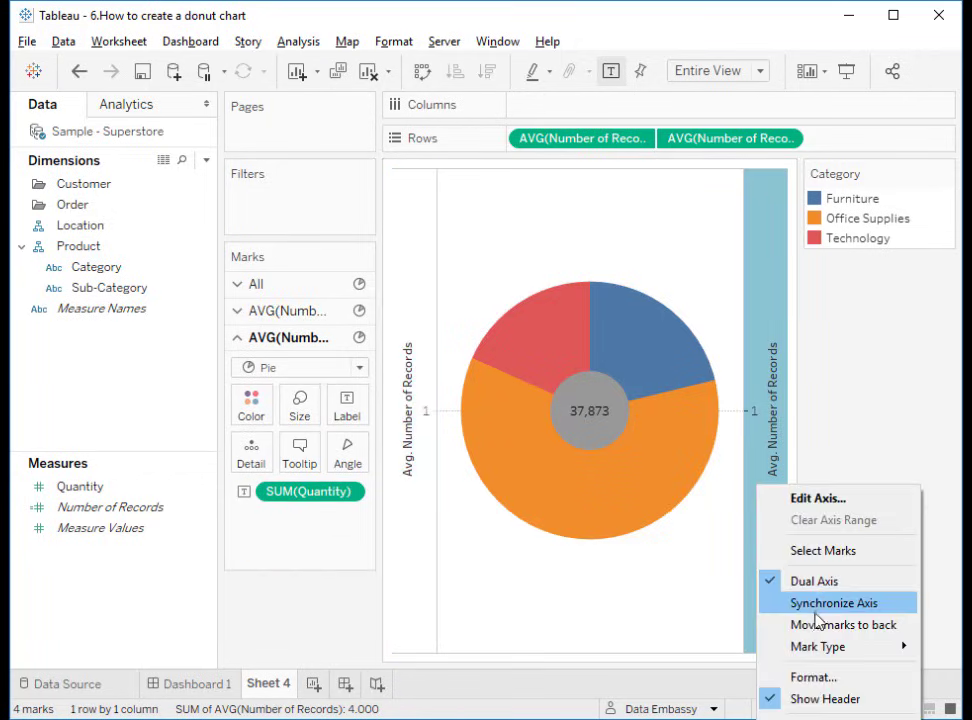
left_click(818, 603)
left_click(406, 440)
right_click(407, 443)
left_click(450, 632)
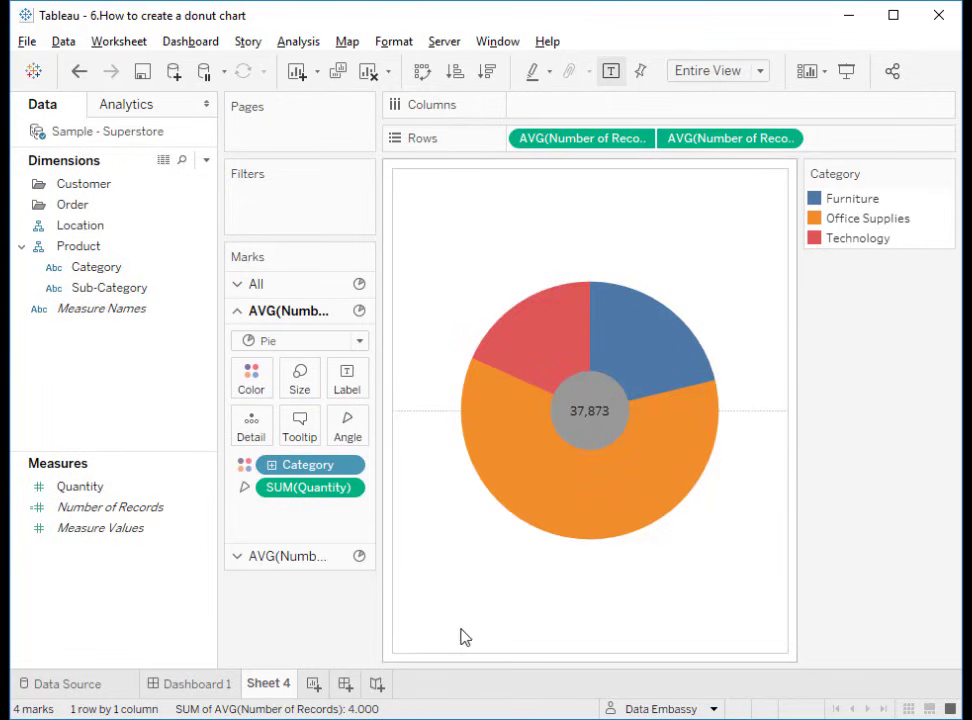
- Enlarge the centre circle so only a thin Category ring remains around it
left_click(294, 557)
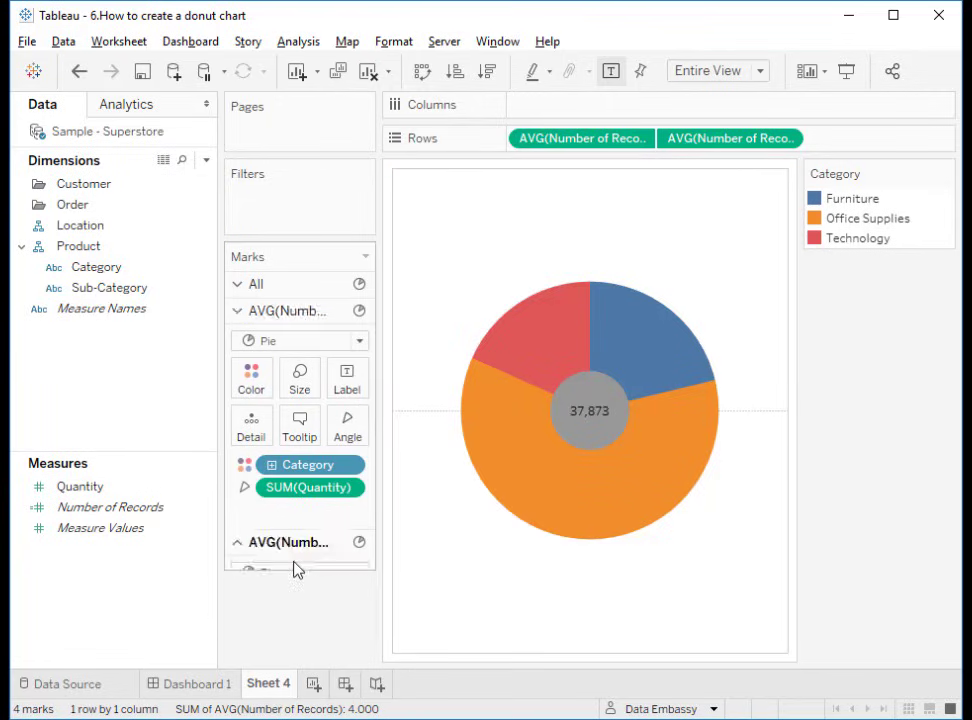
left_click(300, 408)
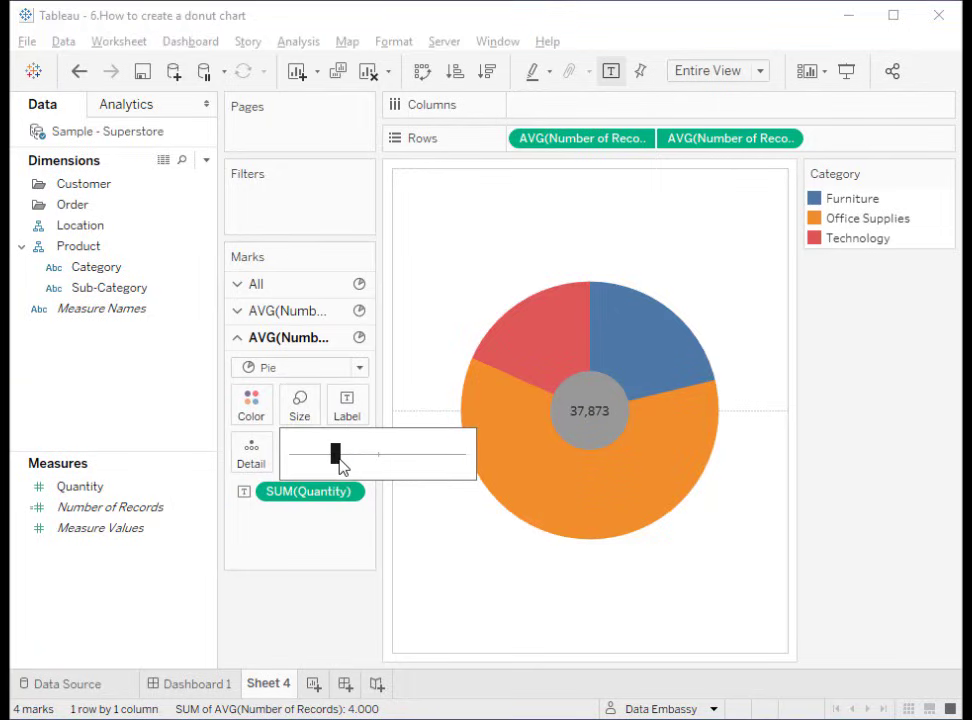
mouse_move(343, 467)
left_mouse_down()
mouse_move(402, 472)
mouse_move(384, 470)
left_mouse_up()
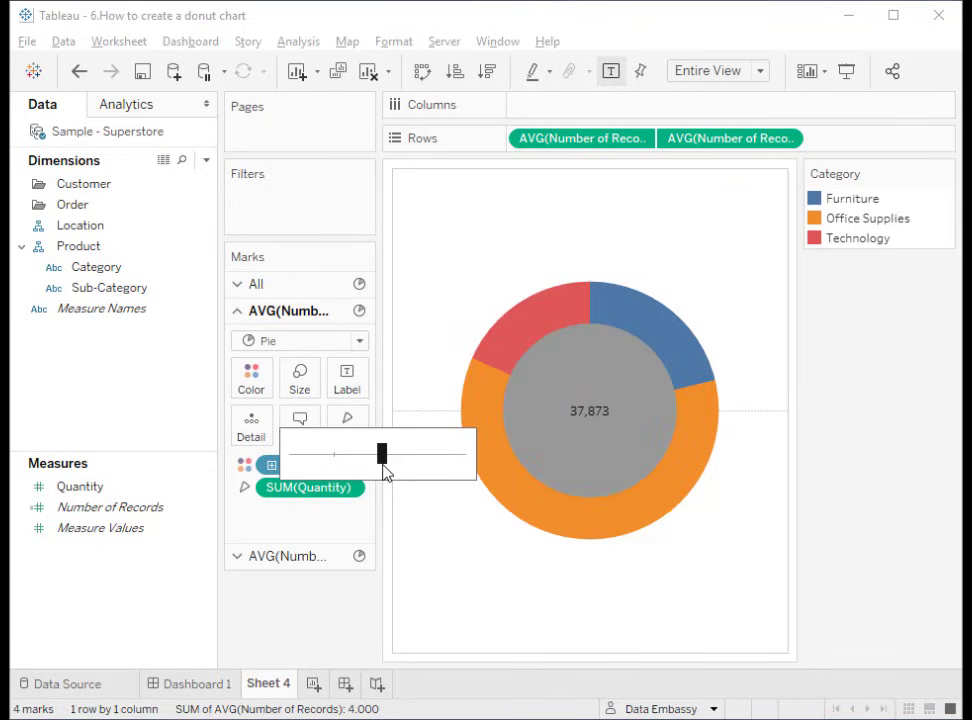
left_click(283, 557)
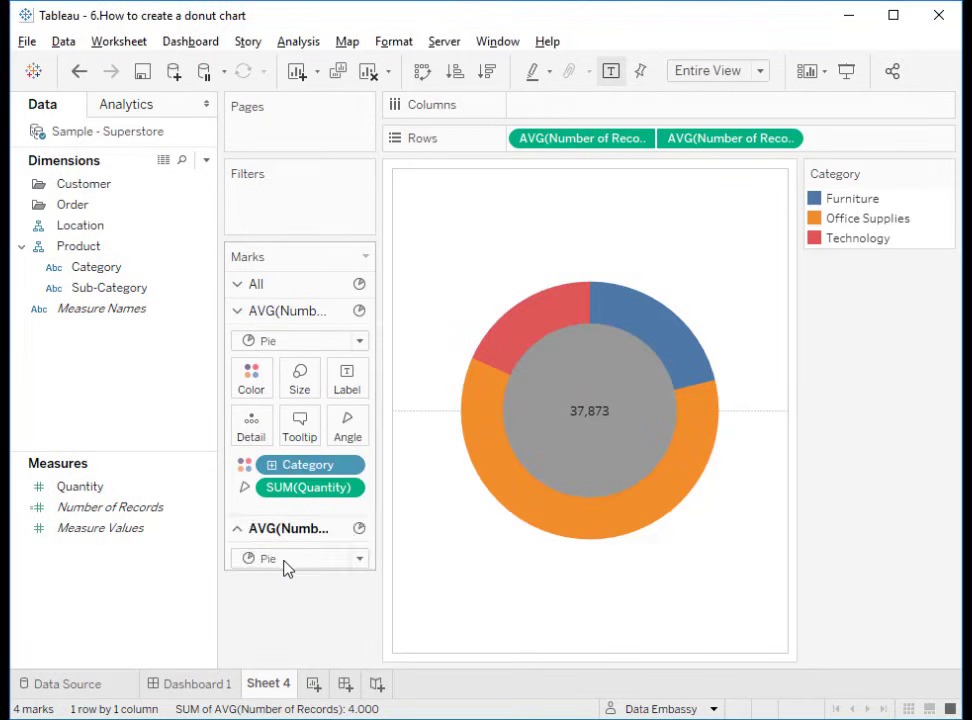
- Colour the centre circle white
left_click(249, 401)
left_click(283, 466)
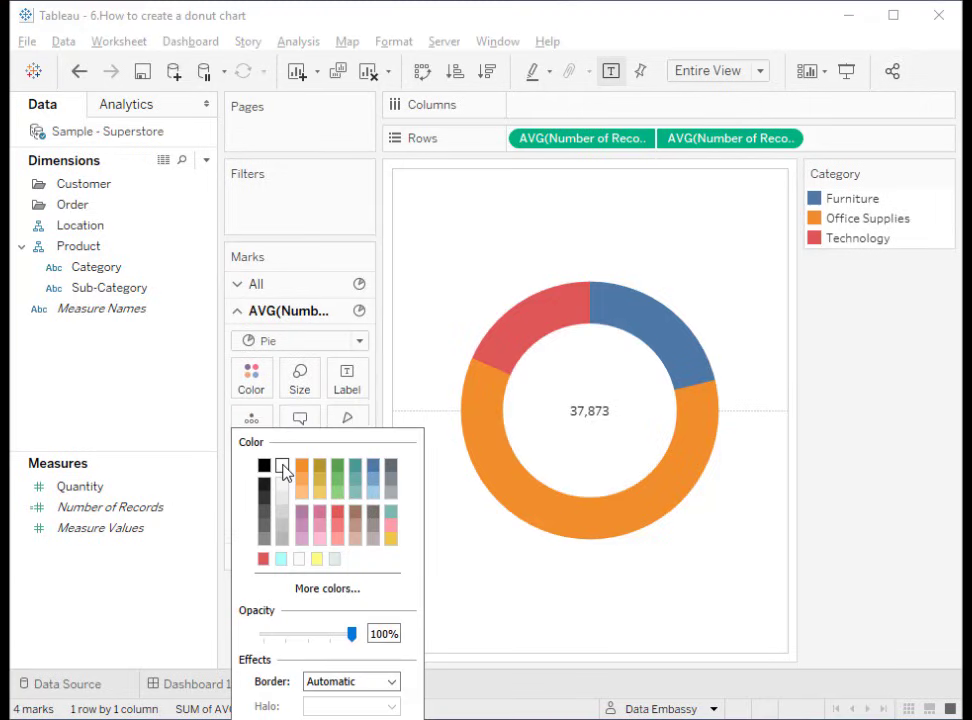
left_click(539, 595)
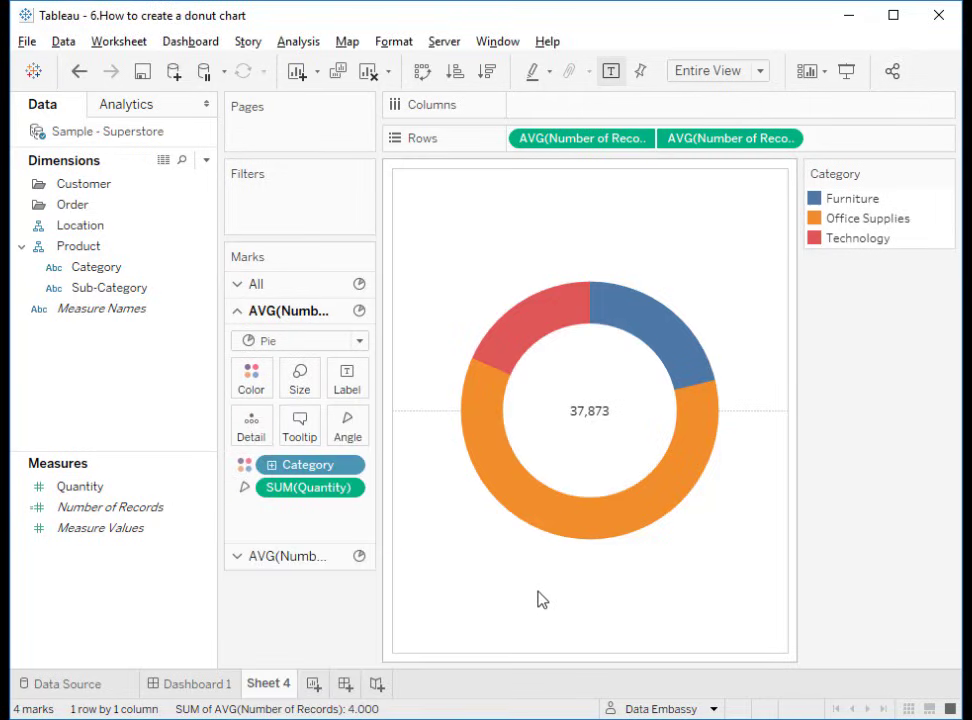
- Label slices with Category and percent of total quantity (Furniture 21.20%, Office Supplies 60.48%, Technology 18.32%)
right_click(419, 426)
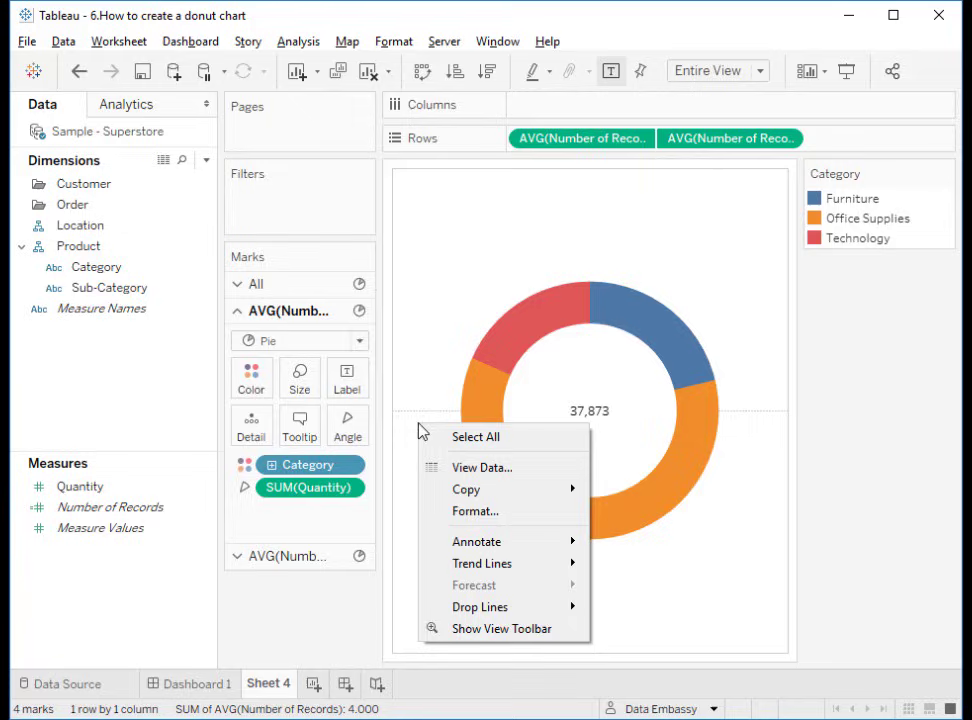
left_click(407, 575)
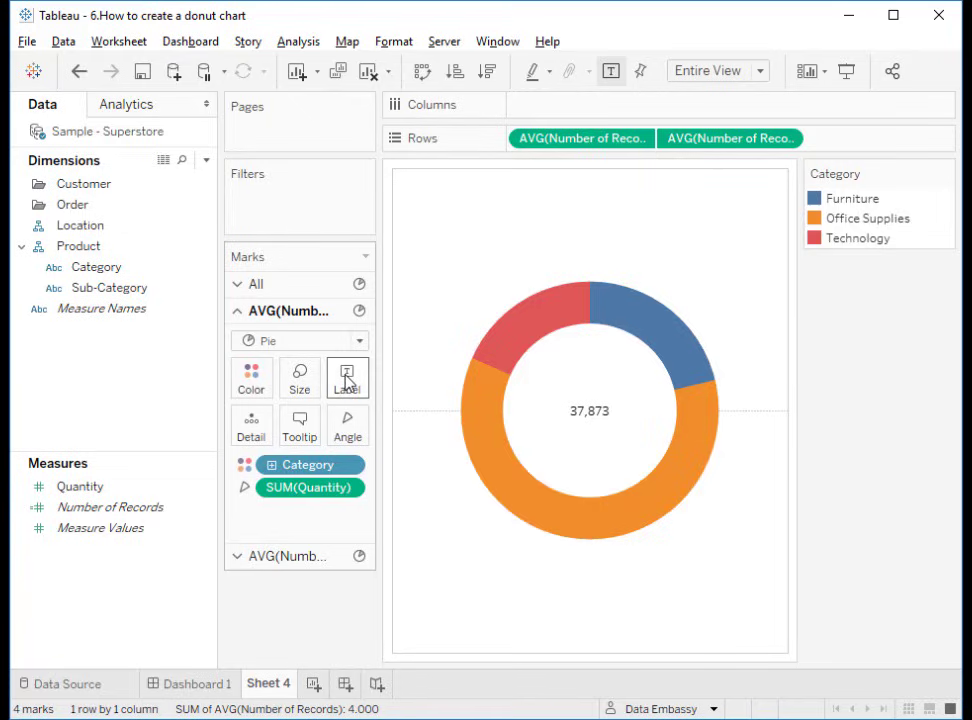
mouse_move(305, 465)
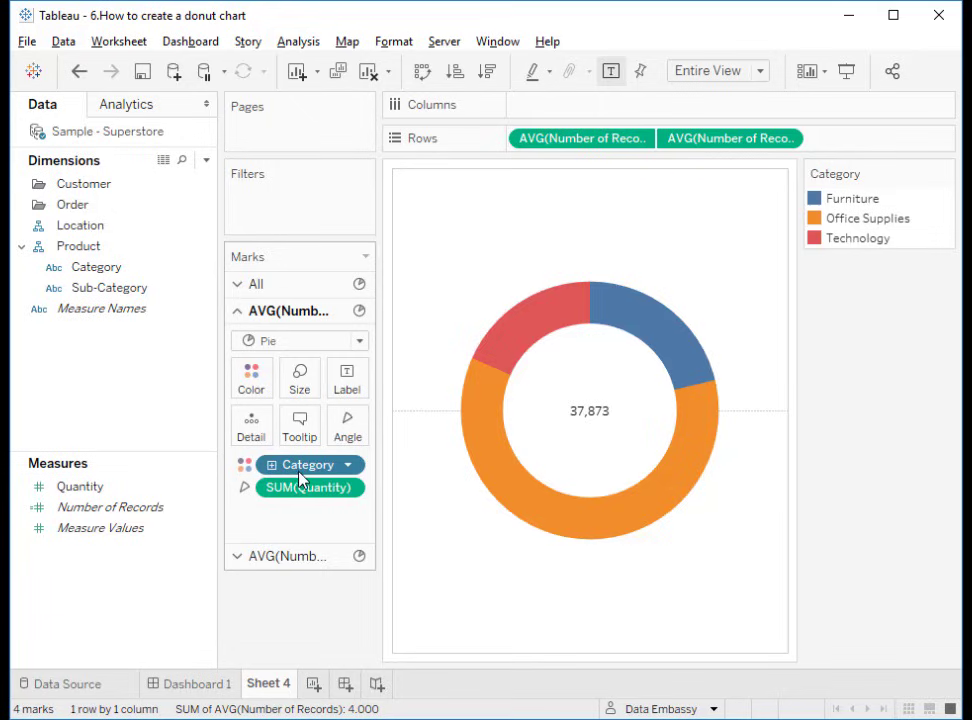
left_click_drag(298, 466, 362, 390)
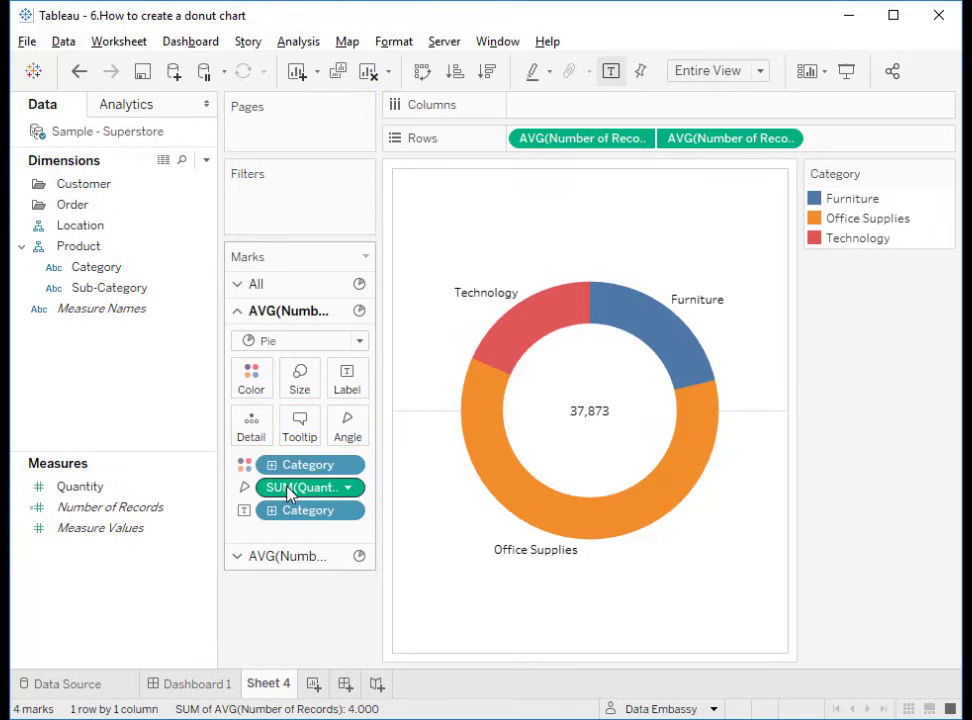
left_click_drag(288, 492, 347, 390)
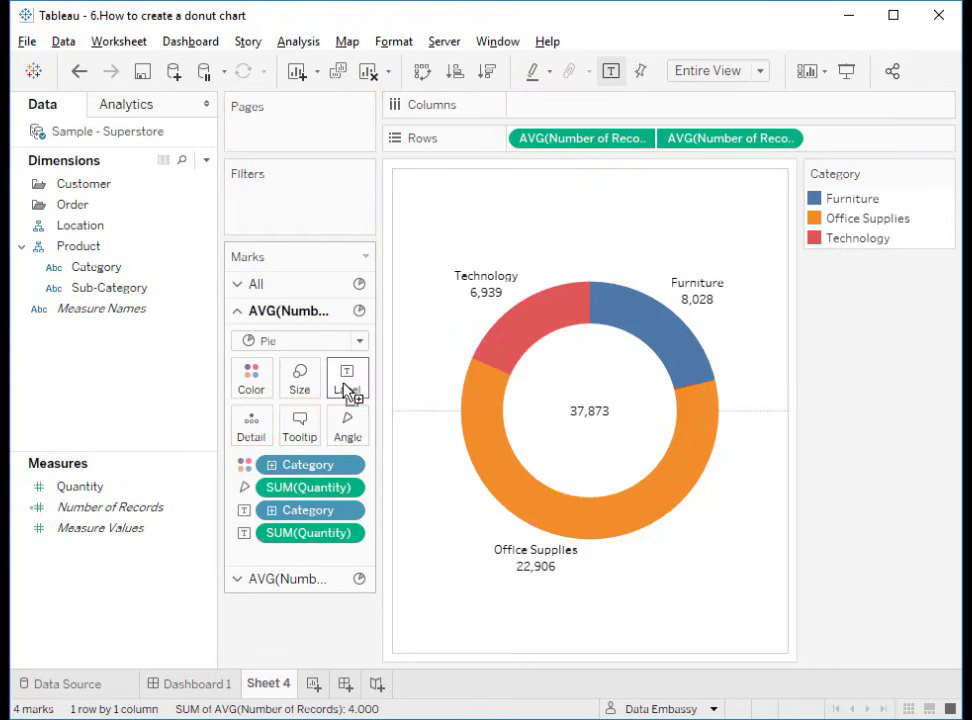
left_click(349, 534)
mouse_move(350, 713)
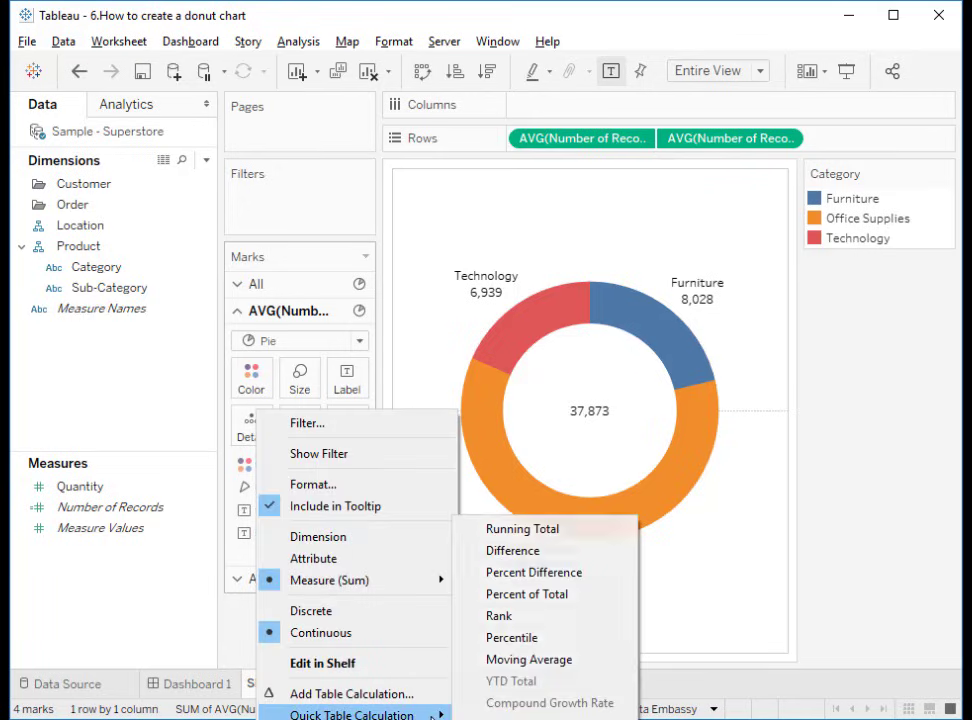
left_click(529, 597)
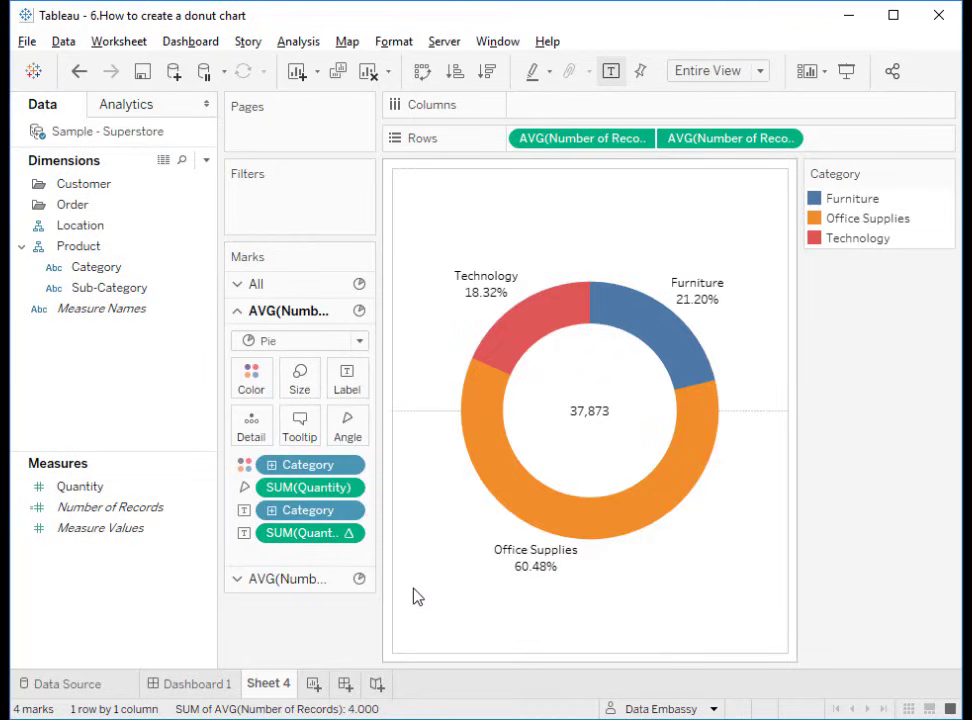
- Set the sheet's zero lines to None
right_click(418, 437)
left_click(460, 517)
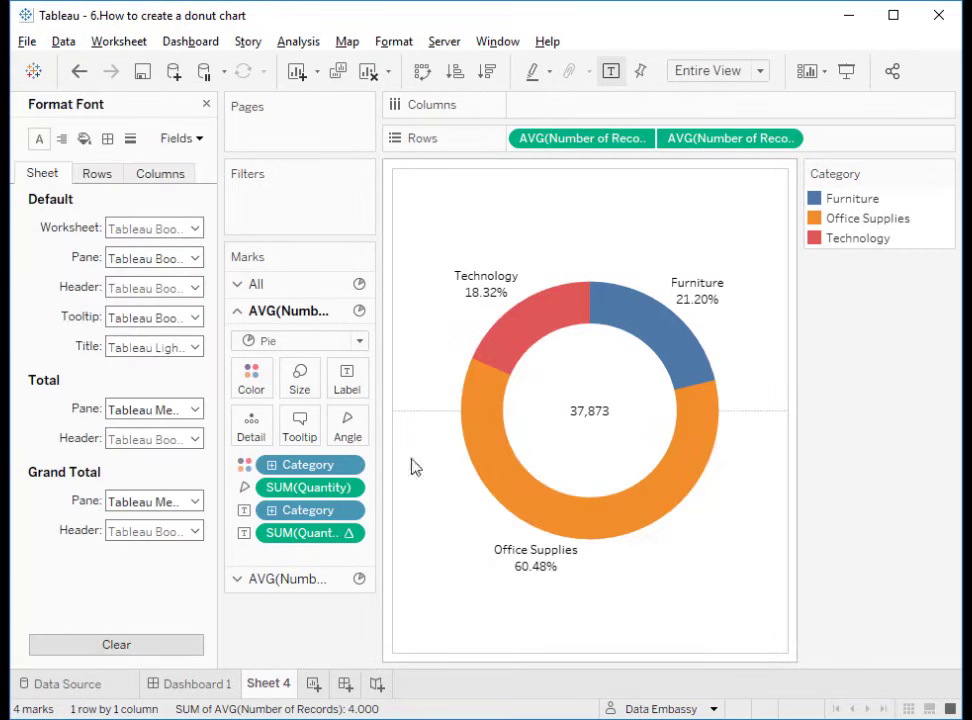
left_click(131, 139)
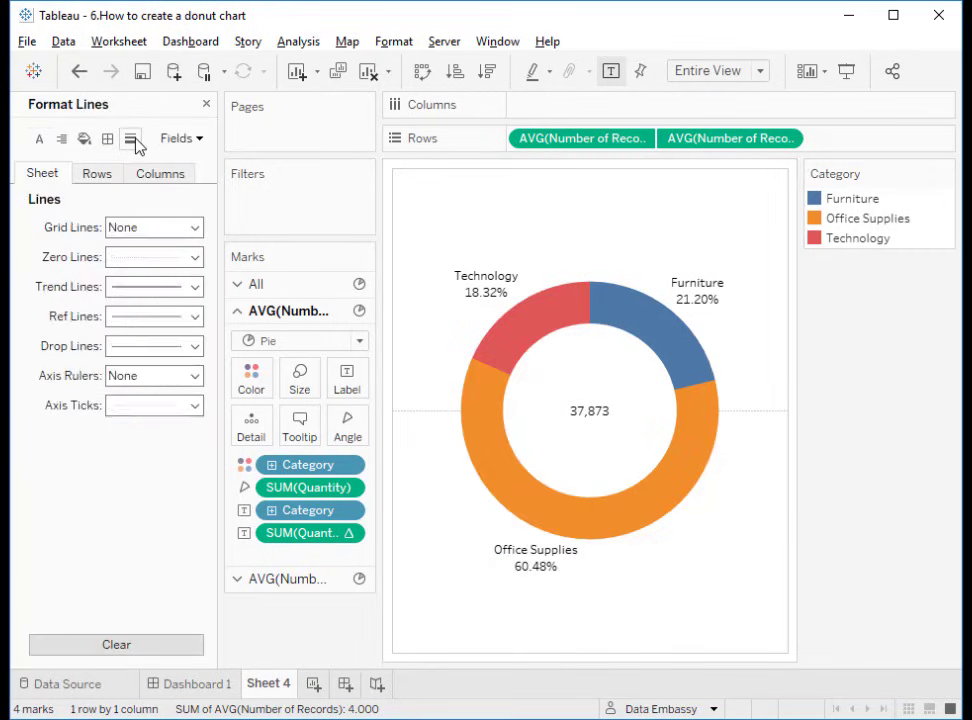
left_click(163, 263)
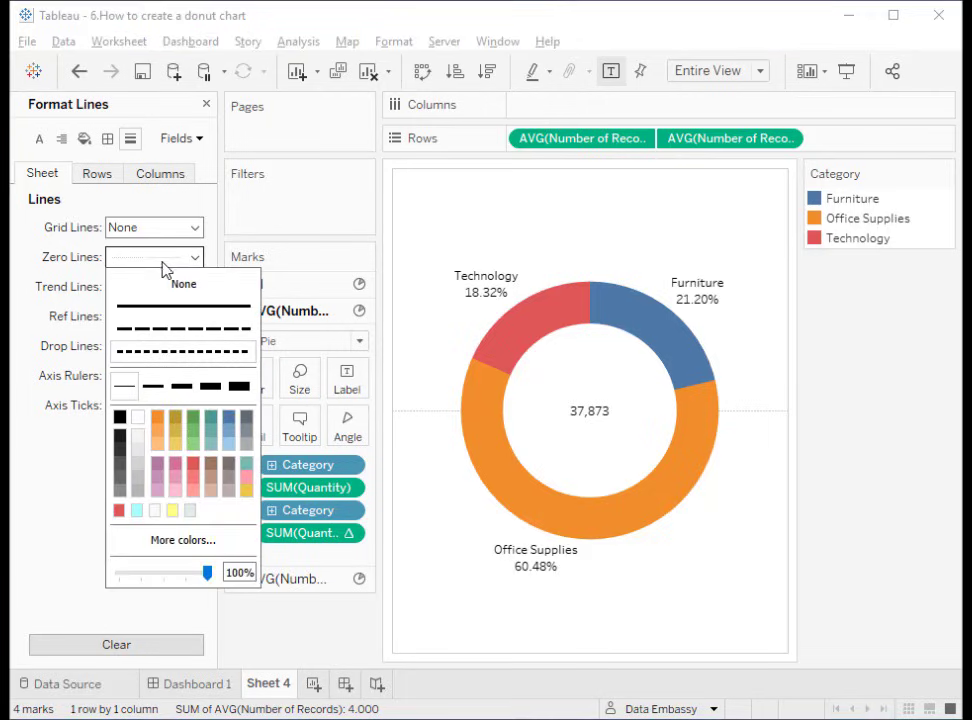
left_click(176, 285)
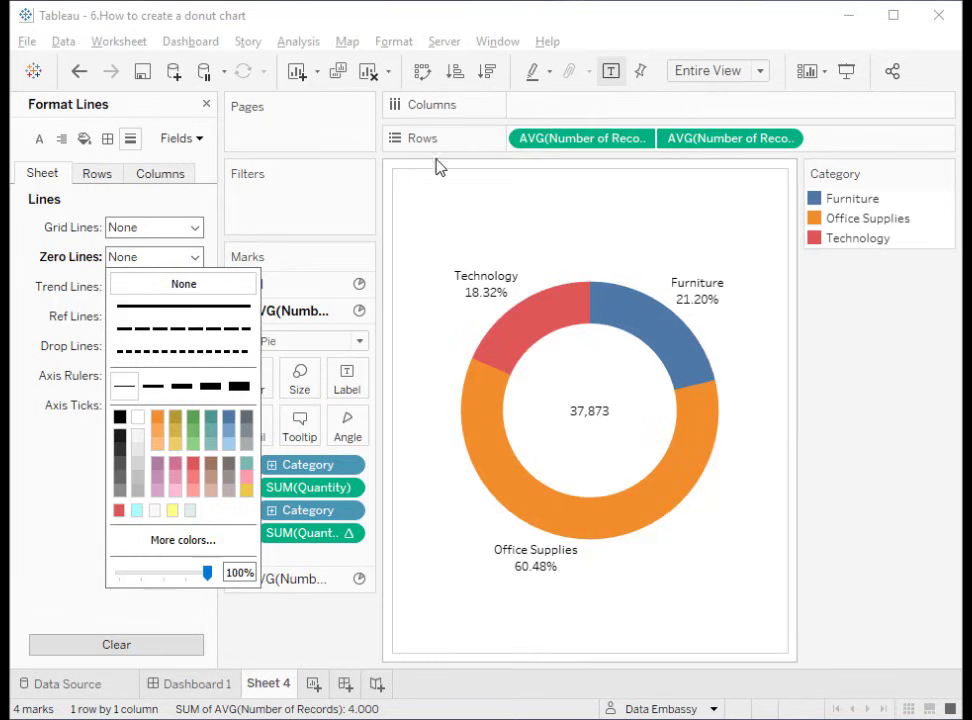
- Set the row and column divider borders to None
left_click(110, 140)
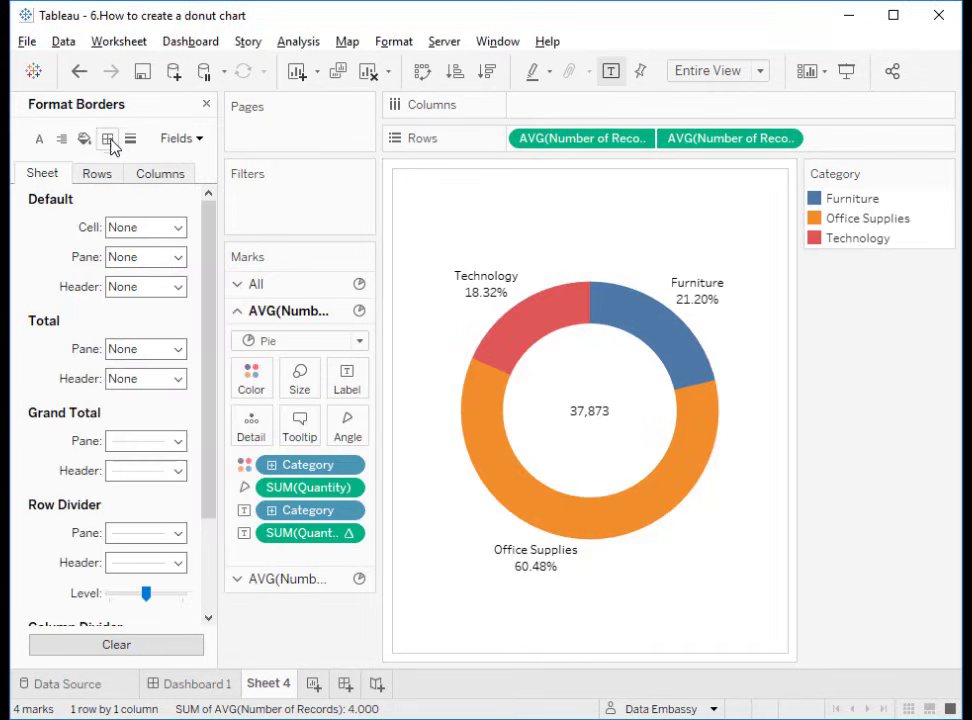
left_click(141, 533)
left_click(141, 256)
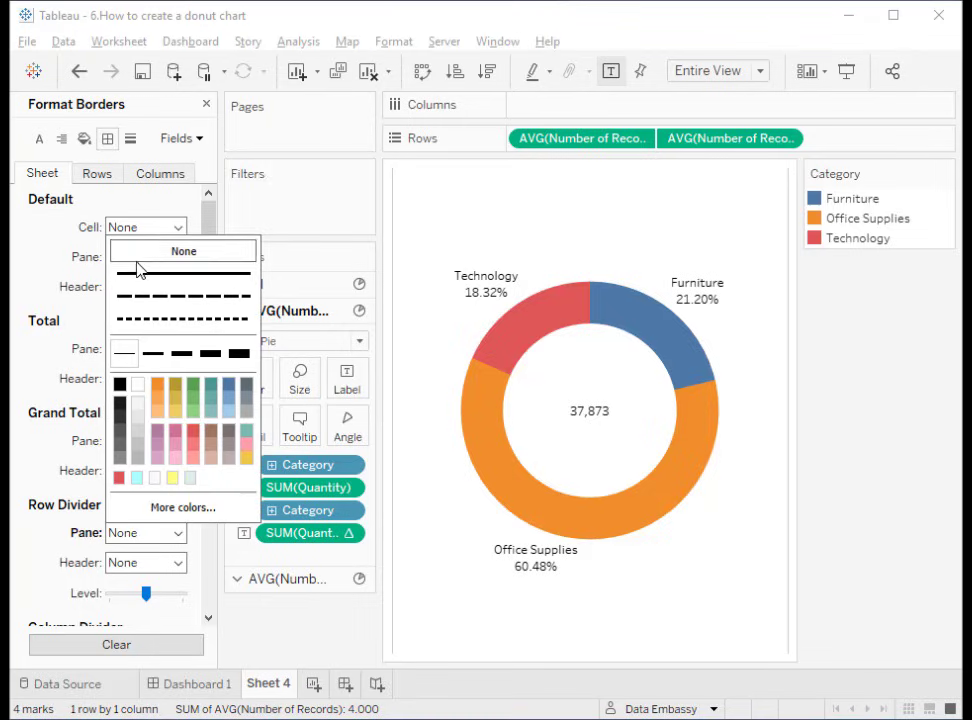
scroll(27, 543, "down", 2)
left_click(150, 530)
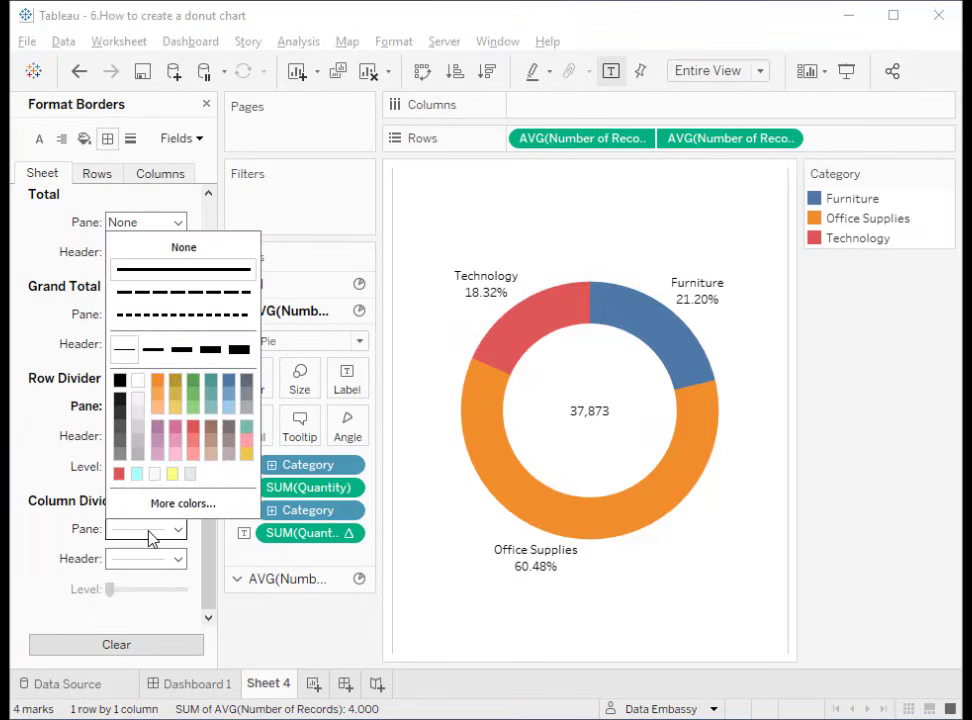
left_click(175, 248)
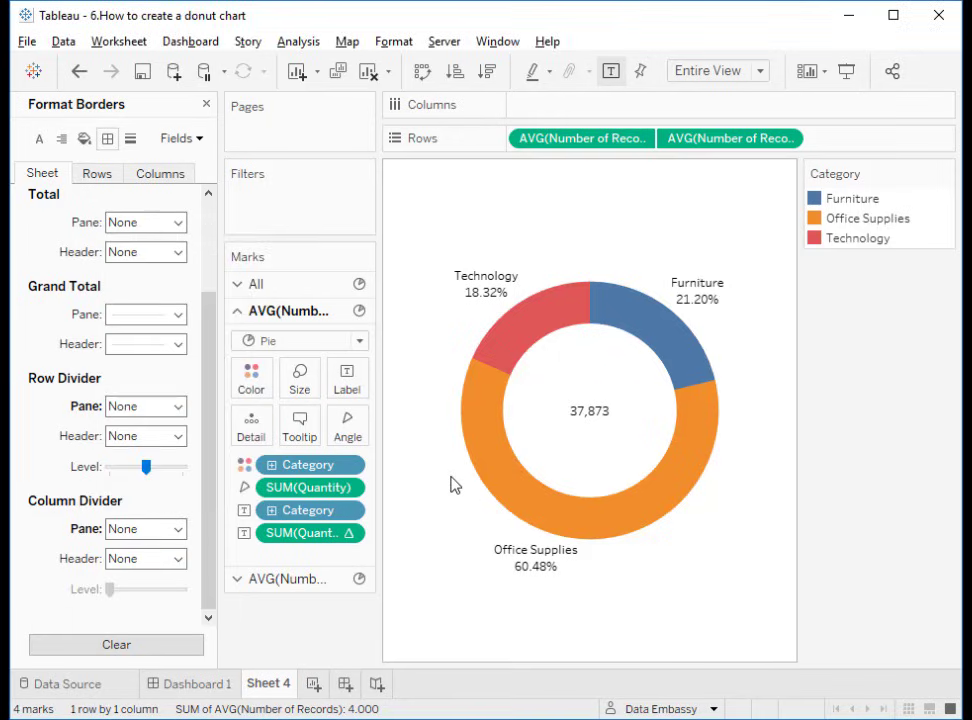